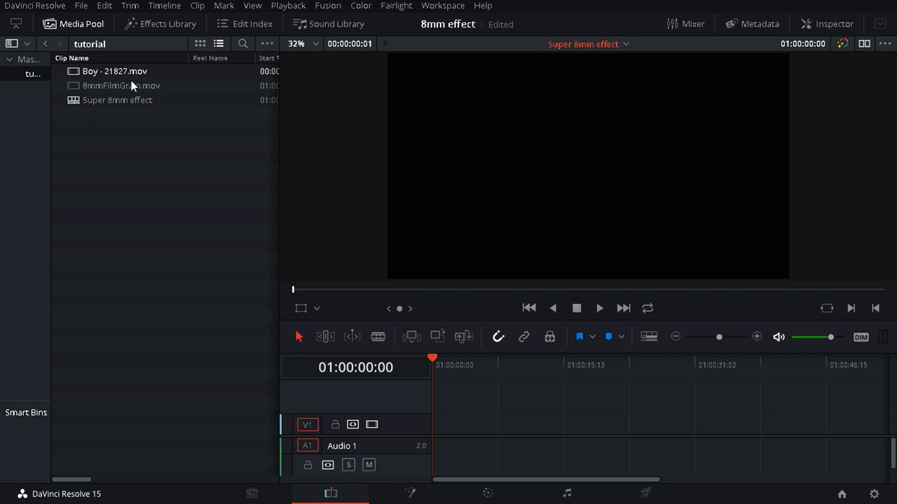
Step: Place Boy - 21827.mov on V1 and 8mmFilmGrain.mov on a new V2 track above it
drag(105, 71, 462, 423)
click(133, 87)
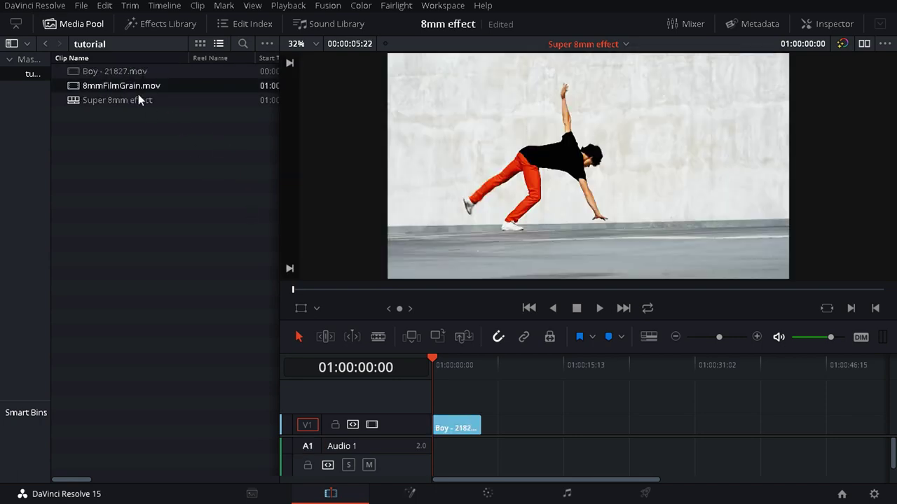
drag(431, 364, 436, 408)
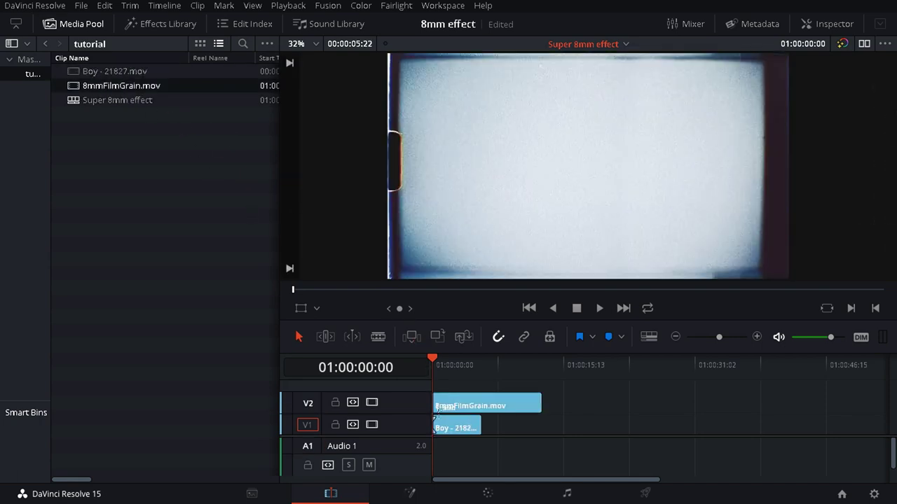
click(481, 367)
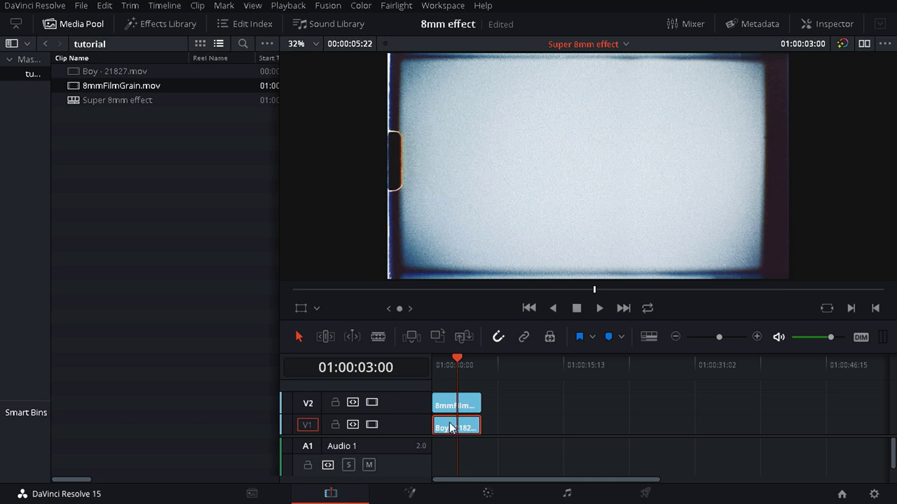
Step: Change the Boy clip's speed to 18 frames per second via Change Clip Speed
right_click(452, 429)
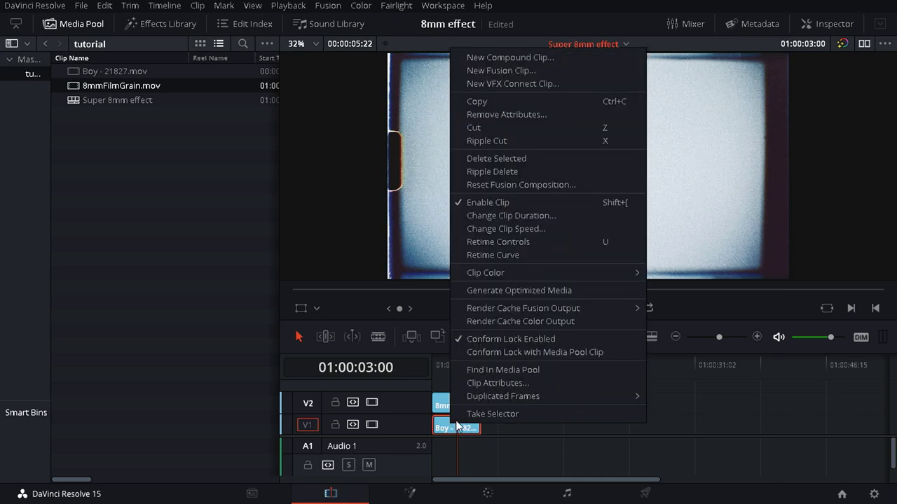
click(546, 228)
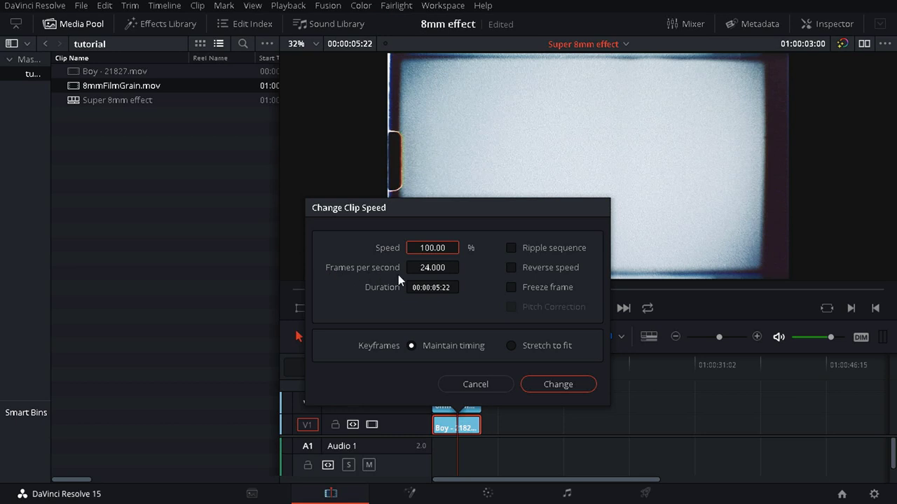
click(434, 272)
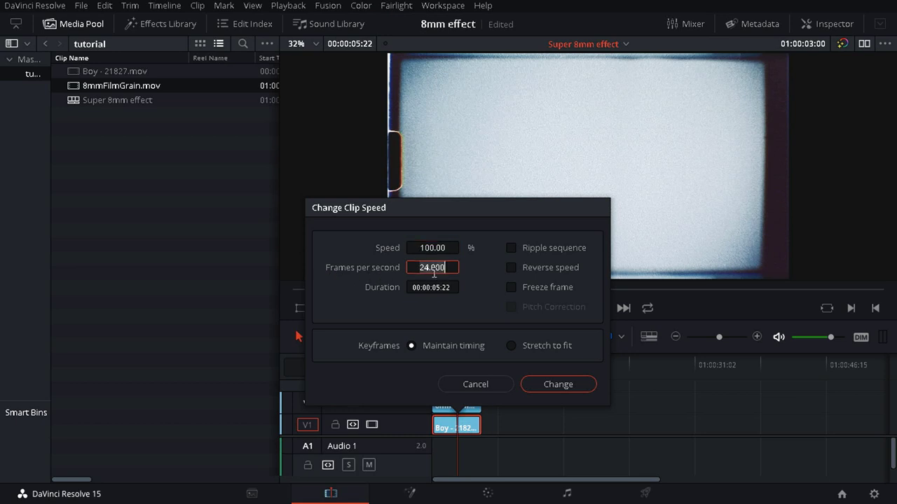
text(16)
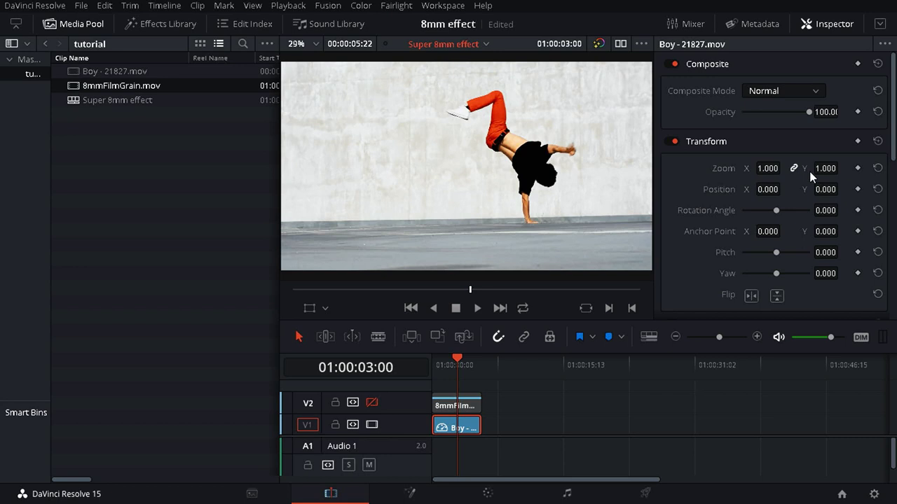
Step: Crop 240 from both the left and right of the Boy clip in the Inspector
scroll(800, 228, down, 5)
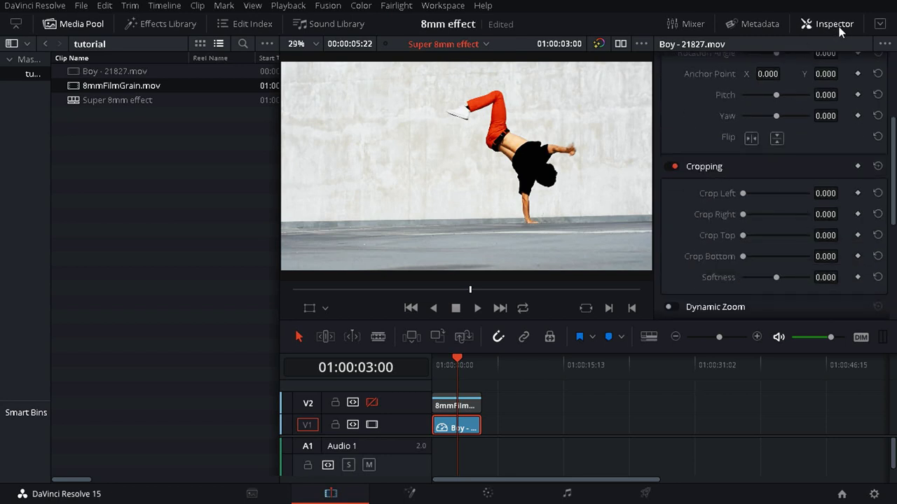
scroll(794, 219, down, 1)
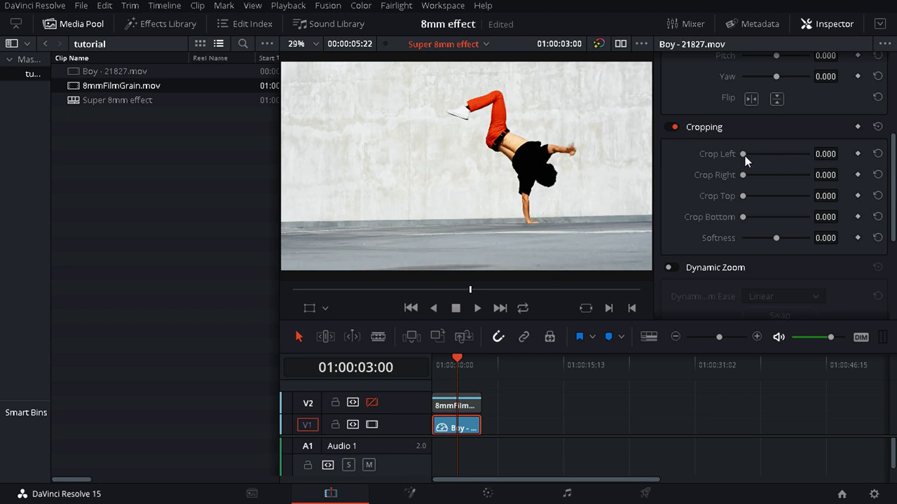
click(826, 154)
text(240)
key(Return)
click(828, 178)
text(240)
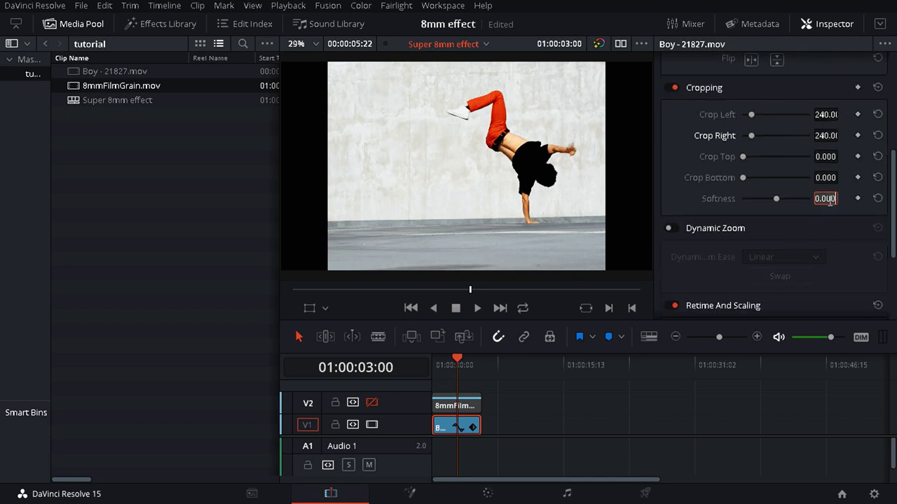
Step: Set the crop edge Softness to -10
key(BackSpace)
text(-10)
key(Return)
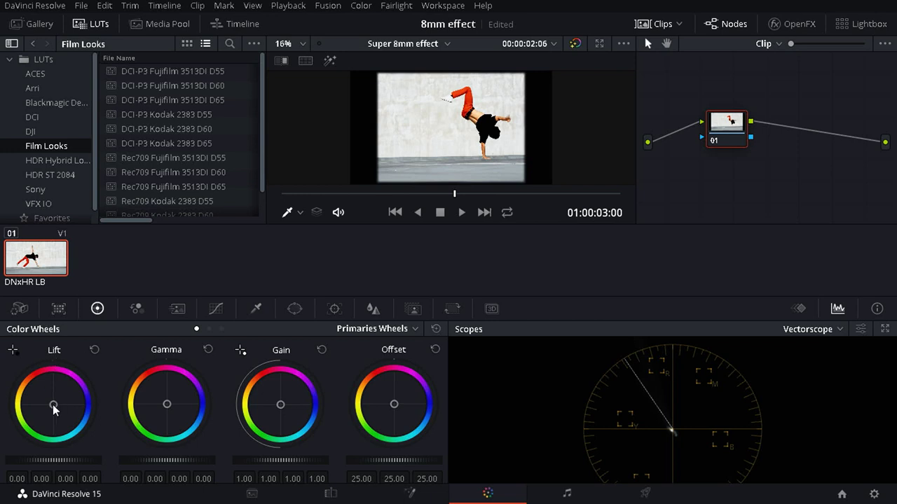
Step: Push the Lift wheel toward blue and the Gain wheel toward yellow in Primaries Wheels
drag(53, 406, 60, 405)
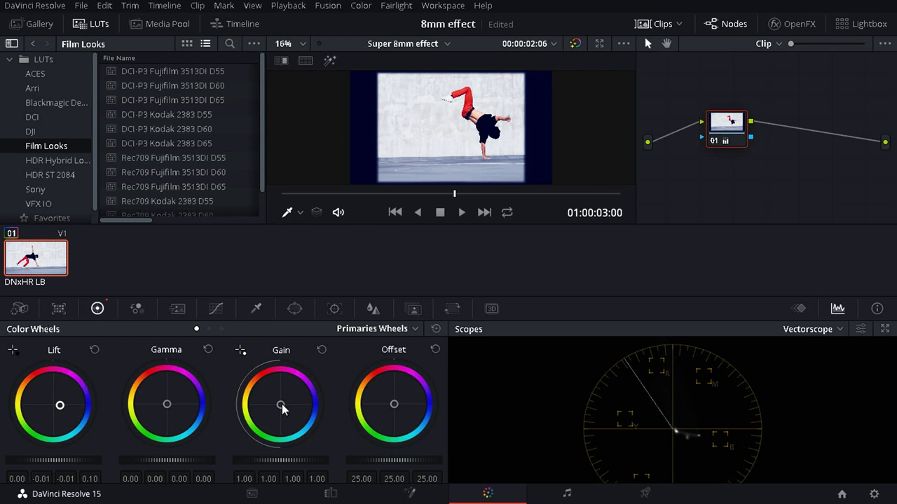
drag(282, 409, 274, 405)
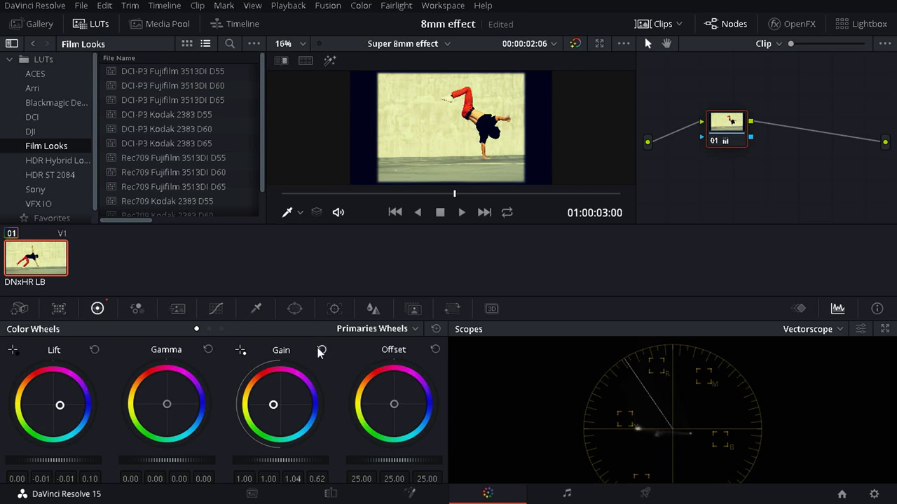
Step: Add a rectangular window and drag its corners out to fit the cropped 4:3 frame
click(300, 312)
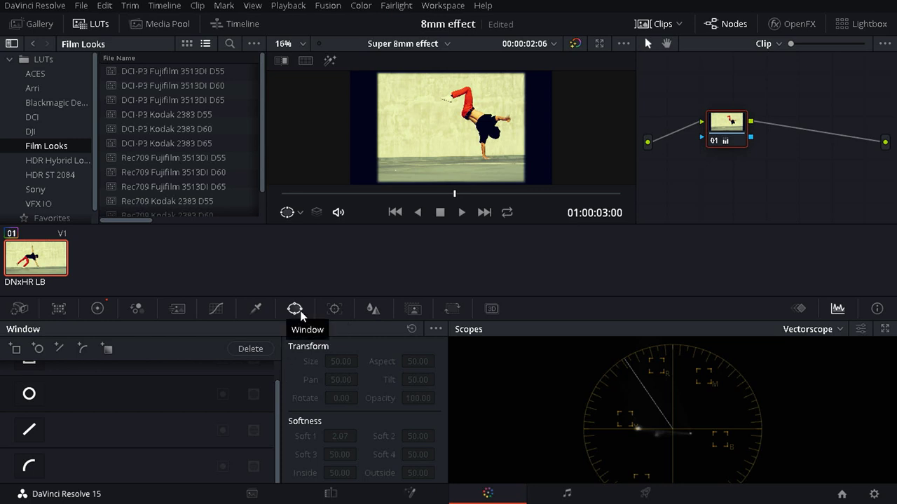
scroll(31, 386, up, 1)
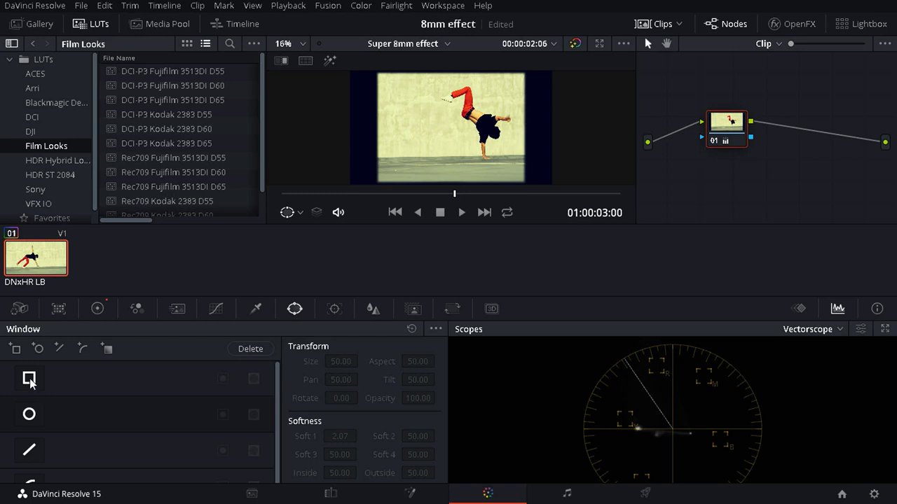
click(30, 379)
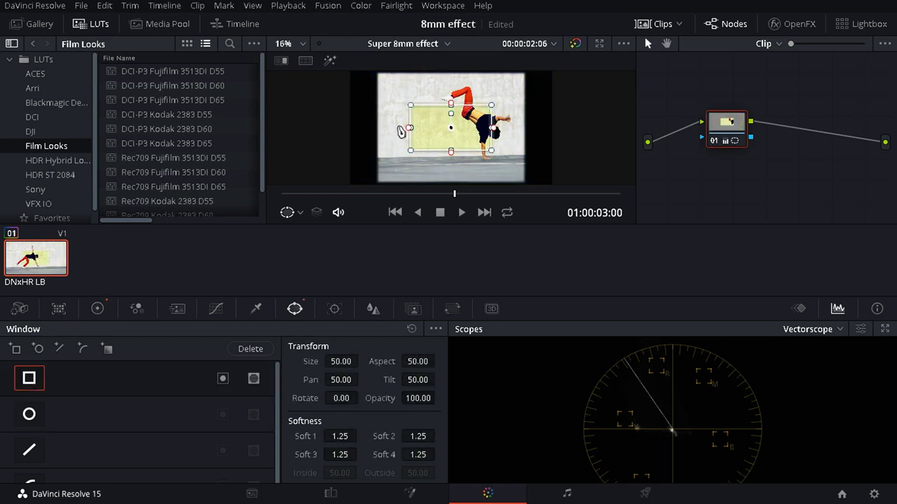
drag(414, 110, 375, 72)
drag(410, 149, 377, 218)
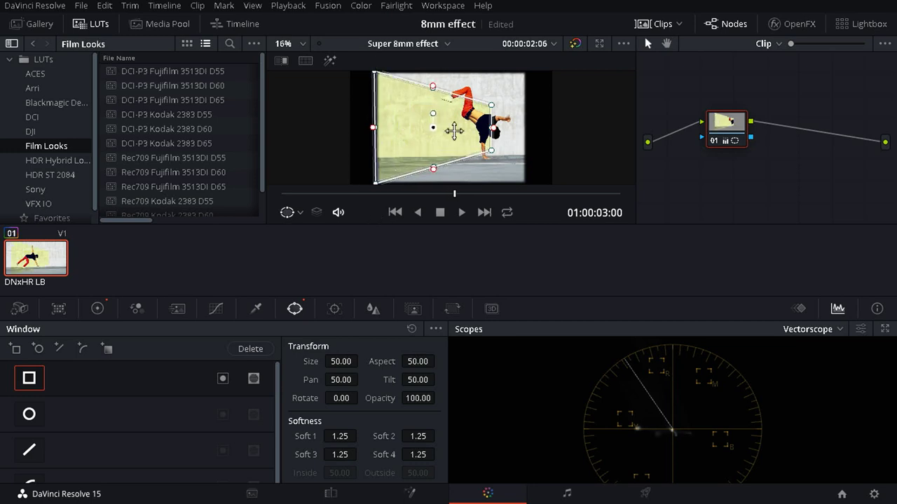
drag(491, 150, 530, 186)
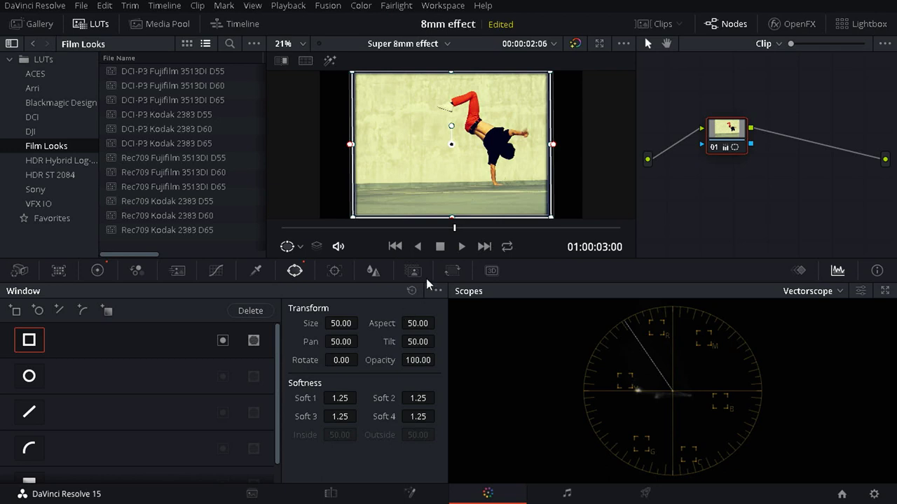
Step: Raise the Boy node's linked Blur radius from 0.50 to 0.55
click(373, 273)
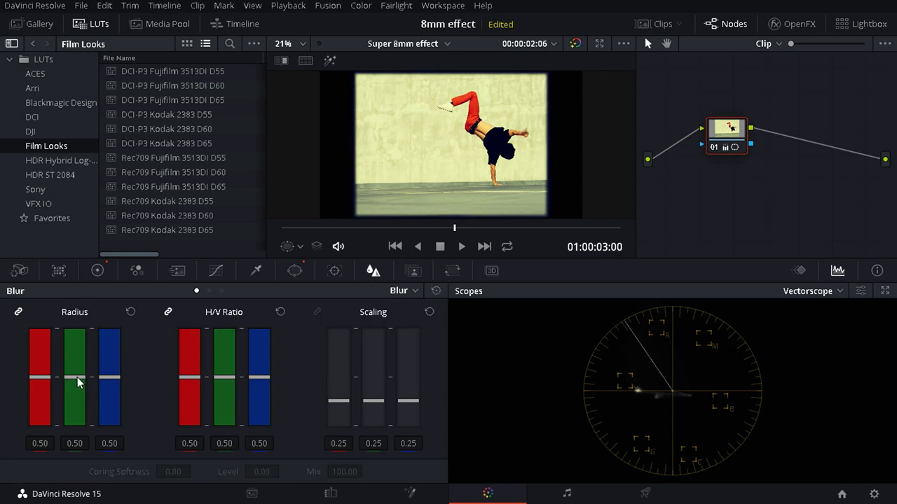
drag(77, 382, 118, 366)
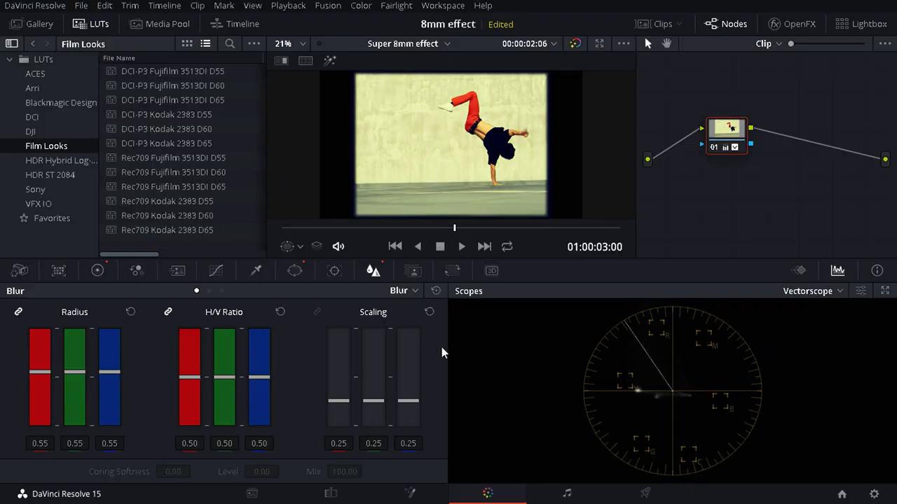
Step: On the Edit page, re-enable V2 and select 8mmFilmGrain.mov to show its Inspector settings
click(330, 493)
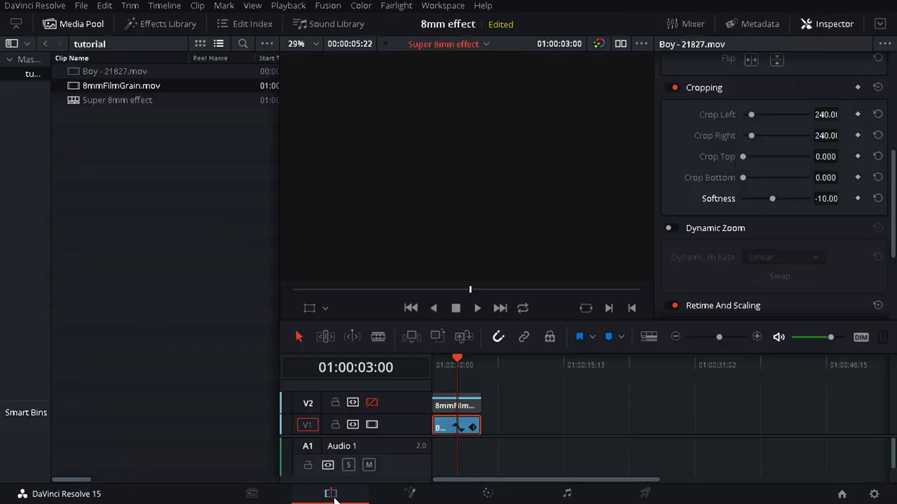
click(372, 404)
click(466, 407)
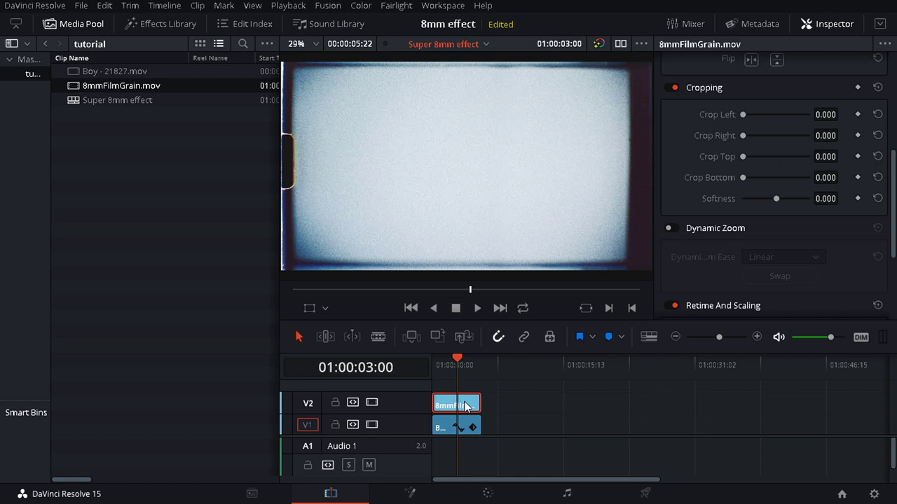
click(828, 26)
click(831, 27)
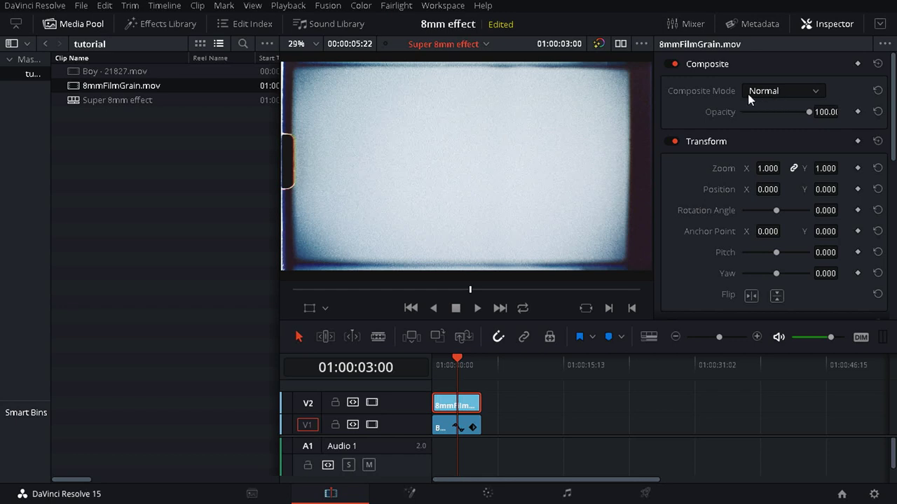
Step: Set the 8mmFilmGrain clip's Composite Mode to Multiply
click(794, 91)
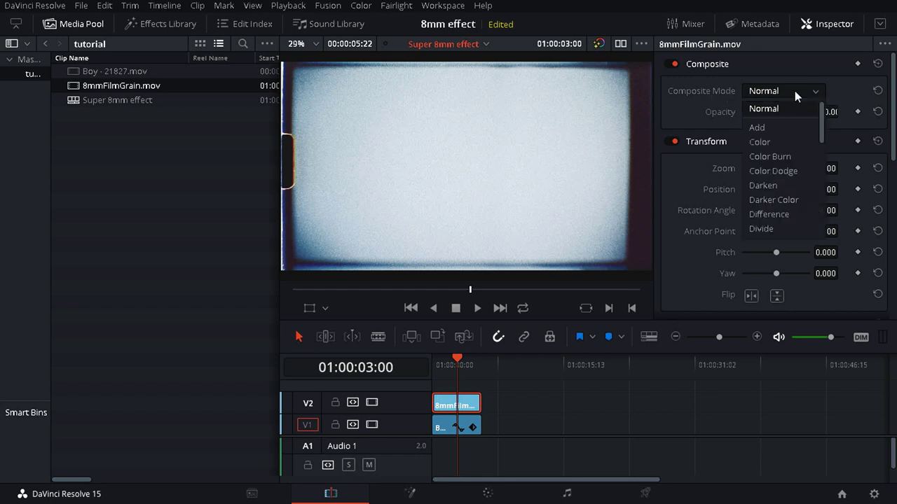
scroll(798, 179, down, 5)
click(794, 180)
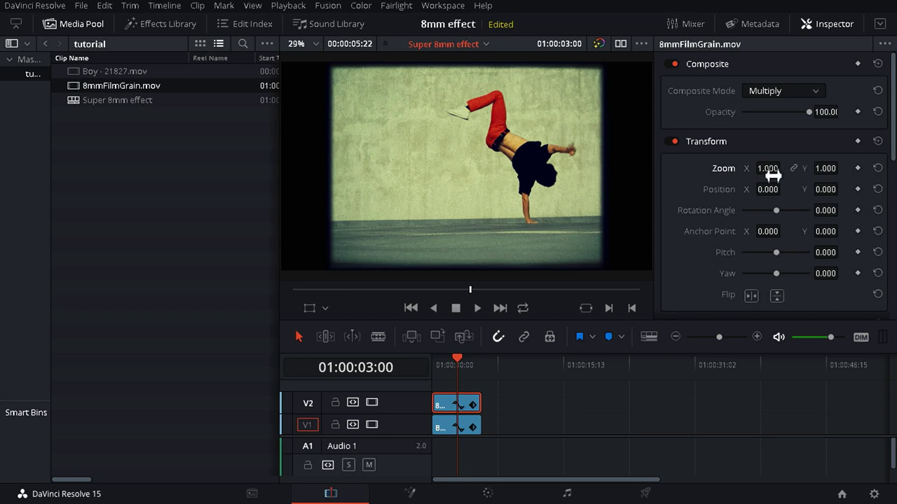
Step: Set the grain clip's horizontal zoom to 0.760 to fit the 4:3 picture
click(774, 173)
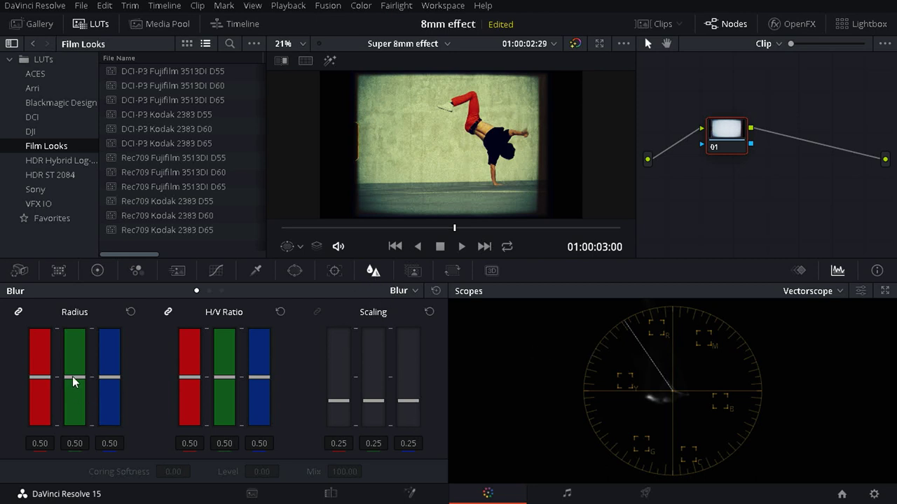
Step: Nudge the grain node's linked Blur radius from 0.50 up to 0.55
drag(72, 376, 73, 372)
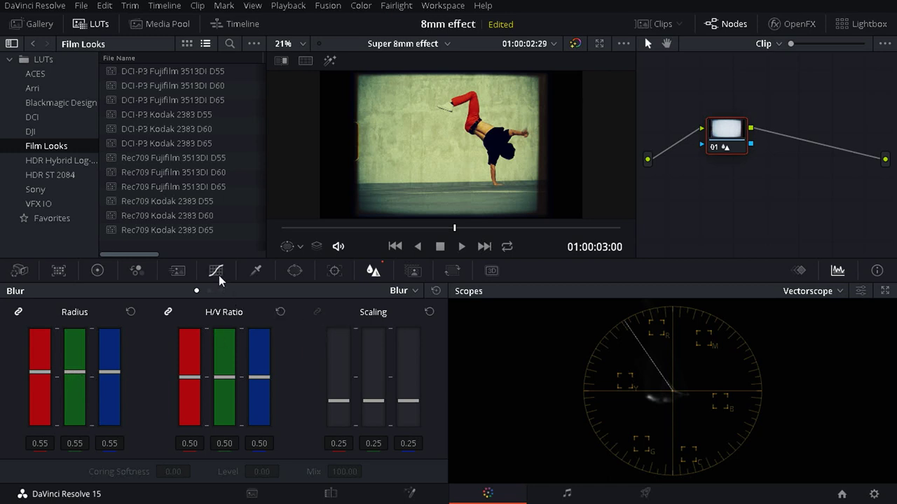
Step: Lower the grain overlay's Offset master wheel from 25.00 to 2.00 in Color Wheels
click(98, 271)
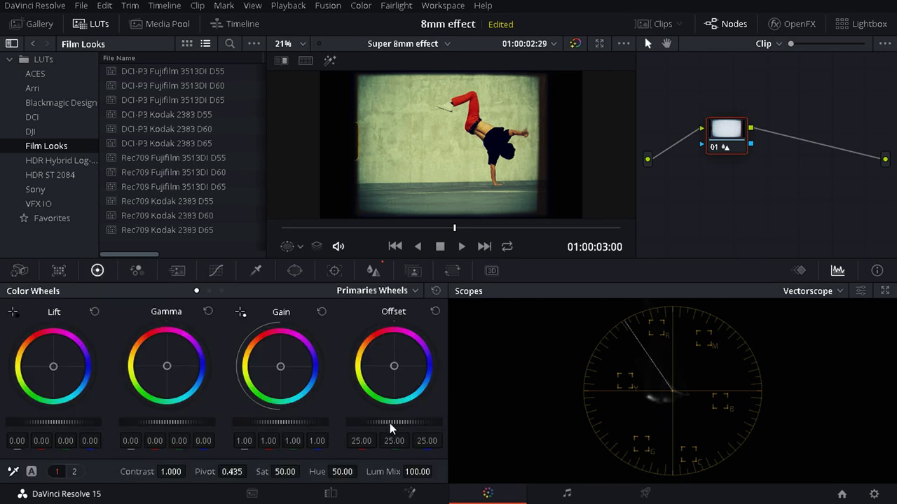
drag(399, 421, 353, 421)
drag(413, 423, 407, 420)
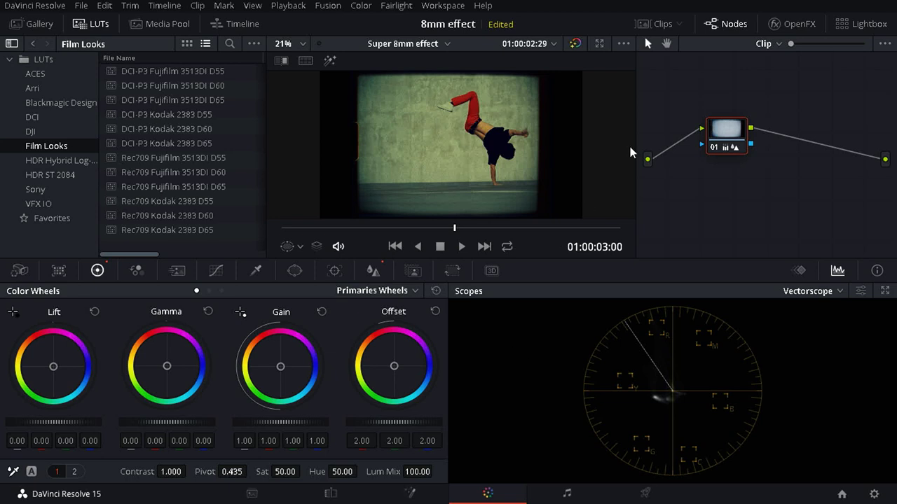
Step: Select the dancer clip 01 in the Clips strip and show its rectangular window mask
click(655, 24)
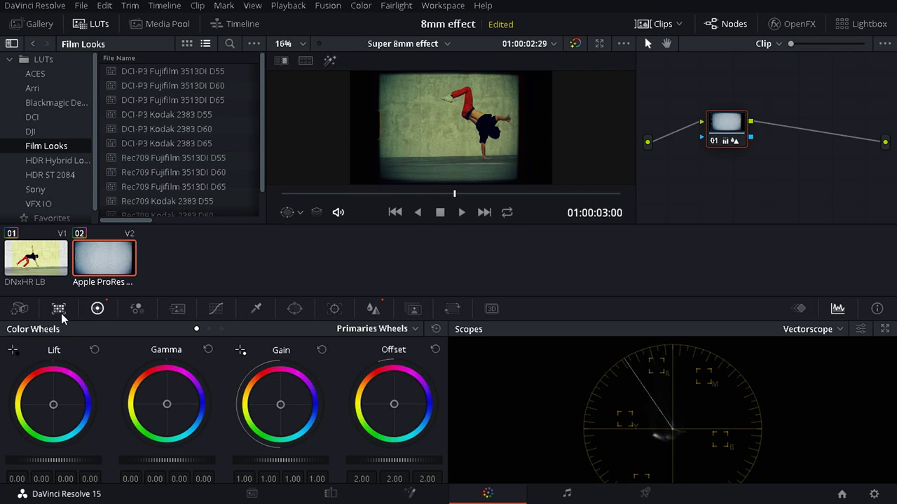
click(36, 264)
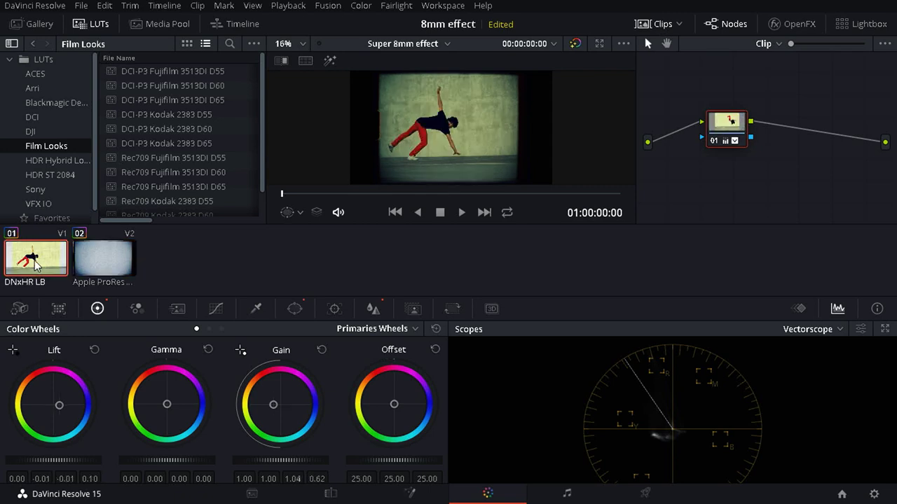
click(294, 309)
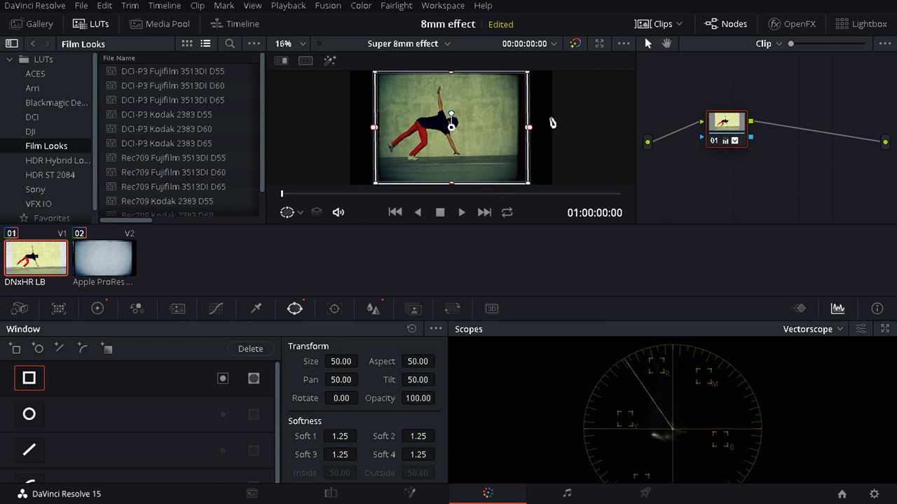
scroll(518, 181, down, 1)
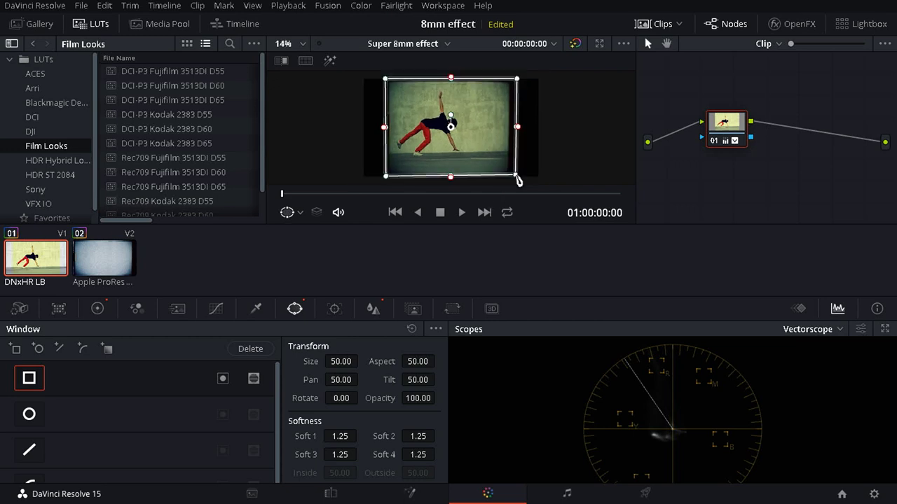